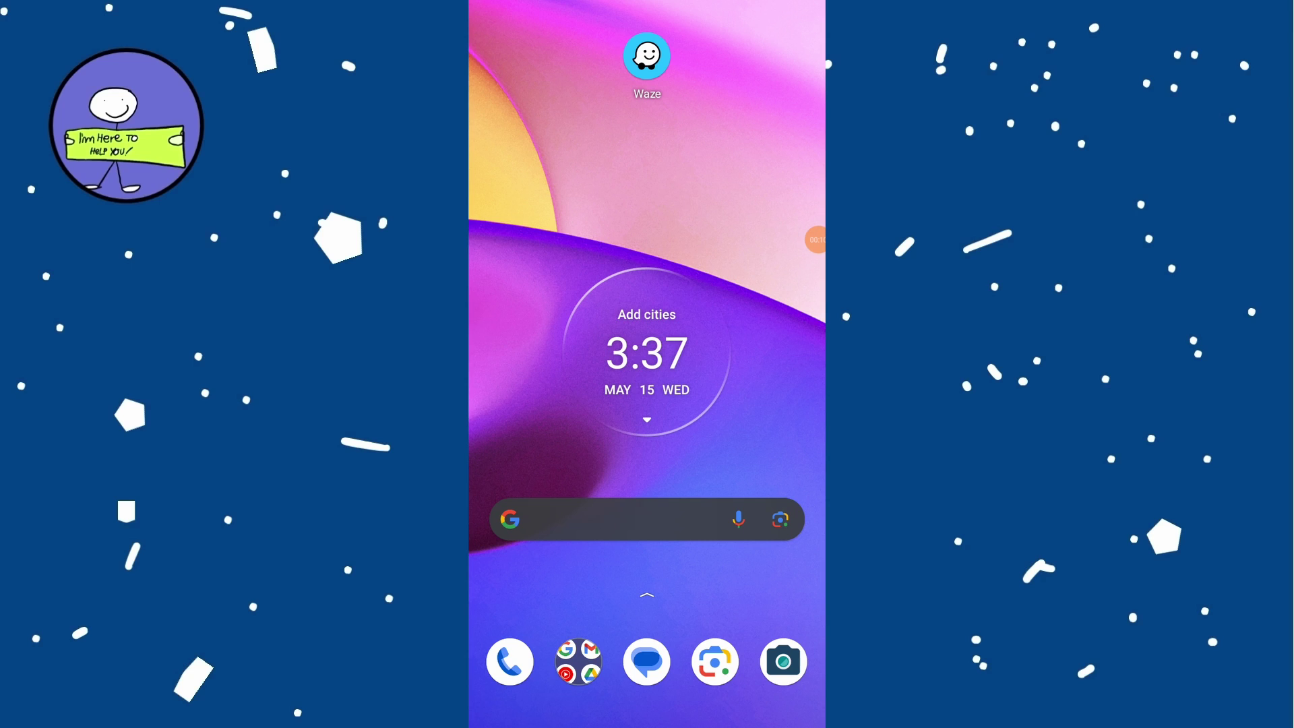
# Step: Reach Waze's App info from its home-screen icon and show its permissions list
pyautogui.click(646, 56)
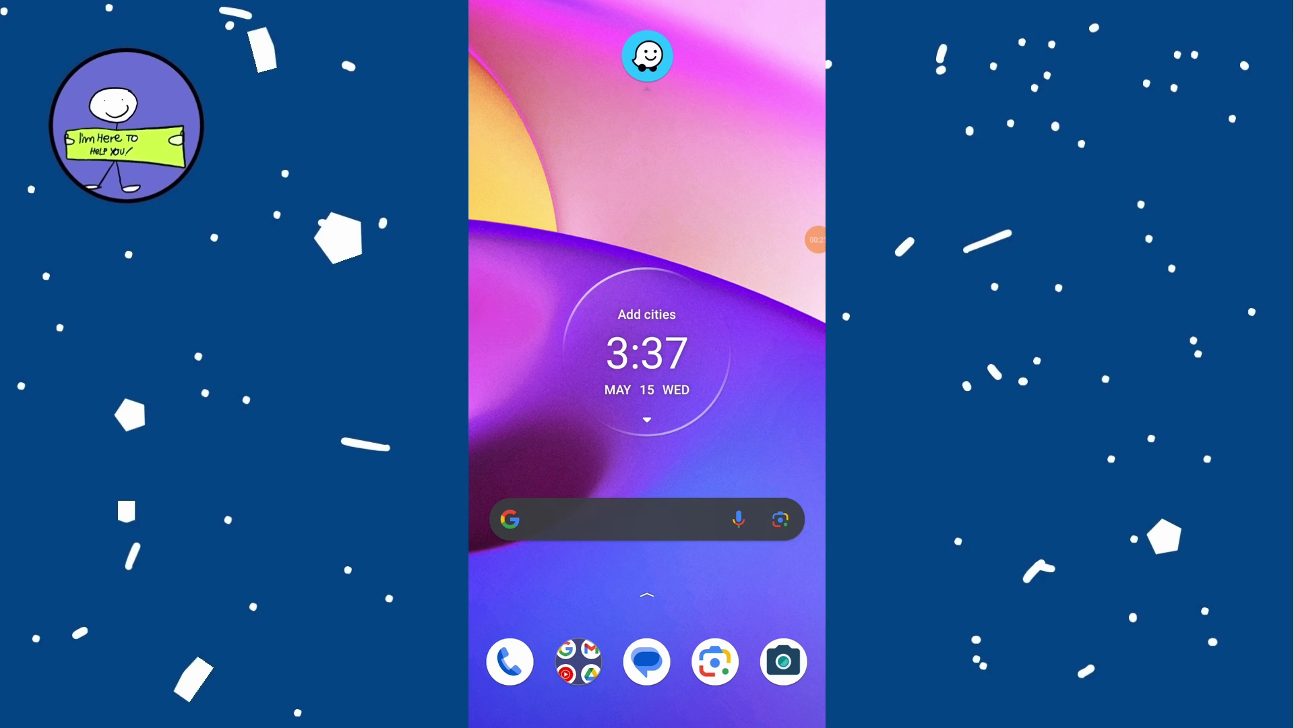
pyautogui.click(694, 114)
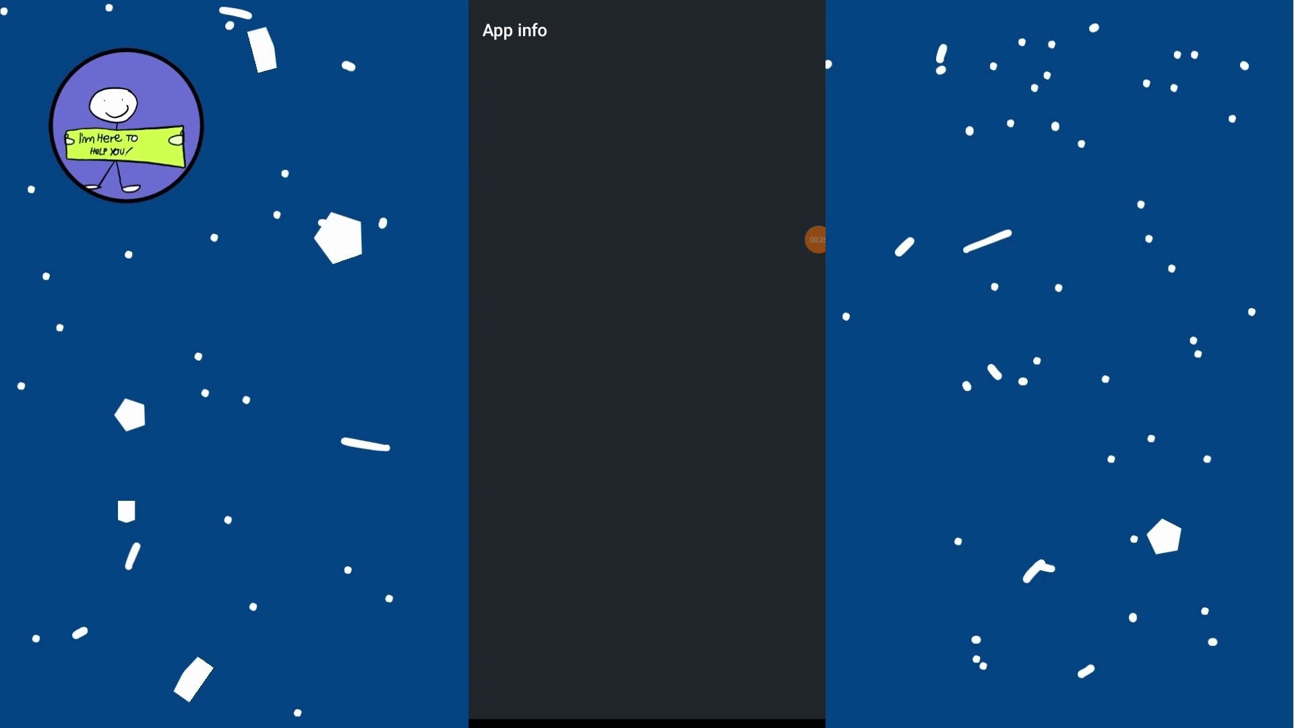
pyautogui.click(597, 332)
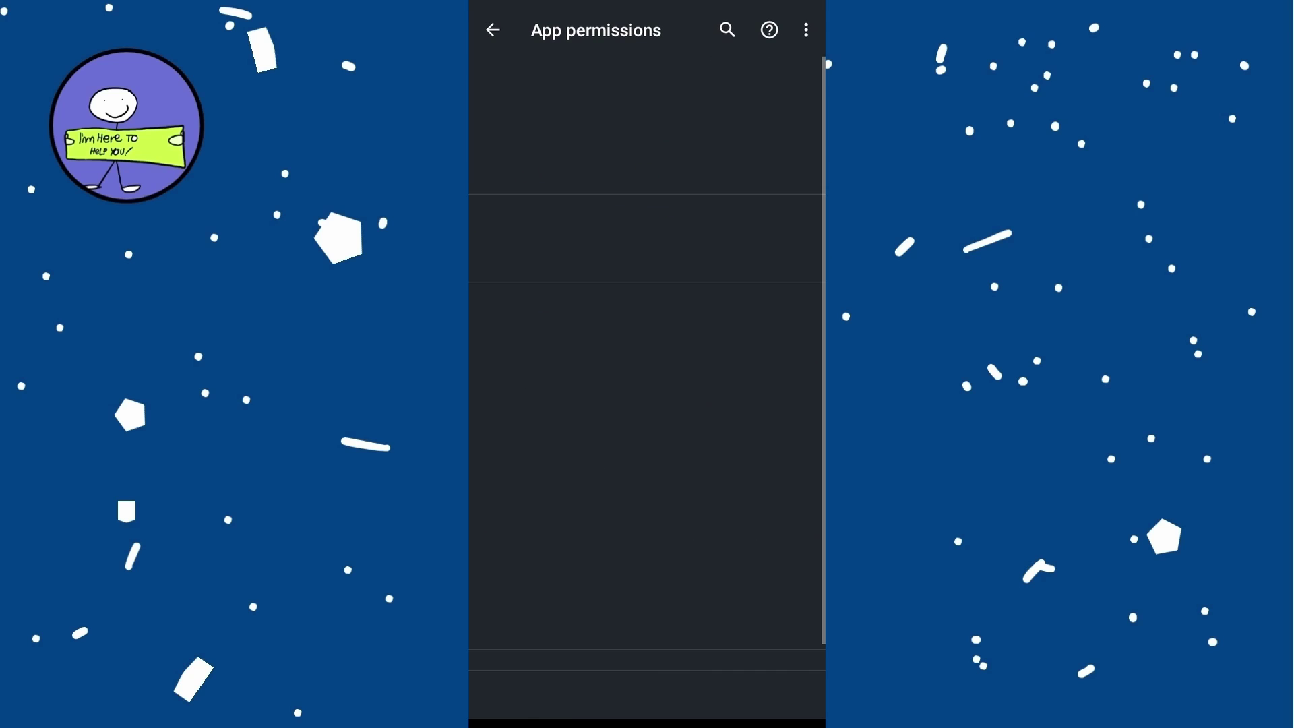
pyautogui.scroll(-2, 647, 378)
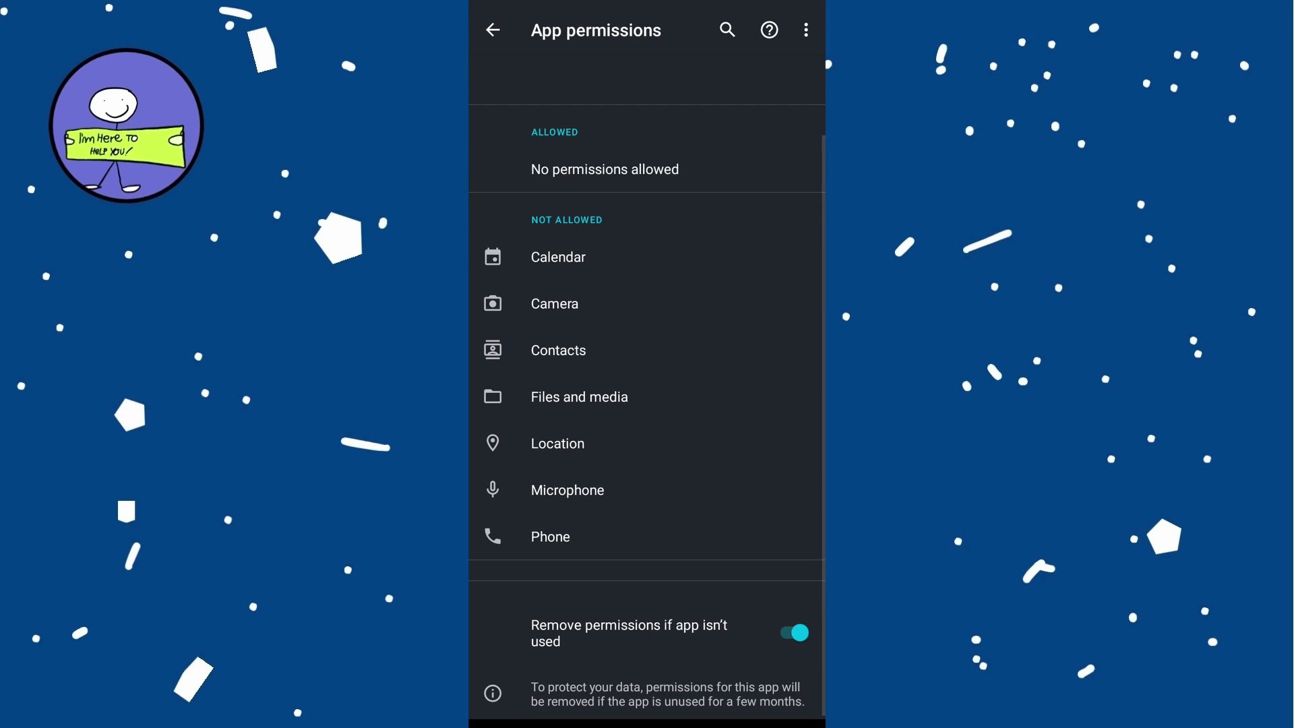
# Step: Set Waze's Location permission to Allow all the time and return to the permissions list
pyautogui.click(555, 299)
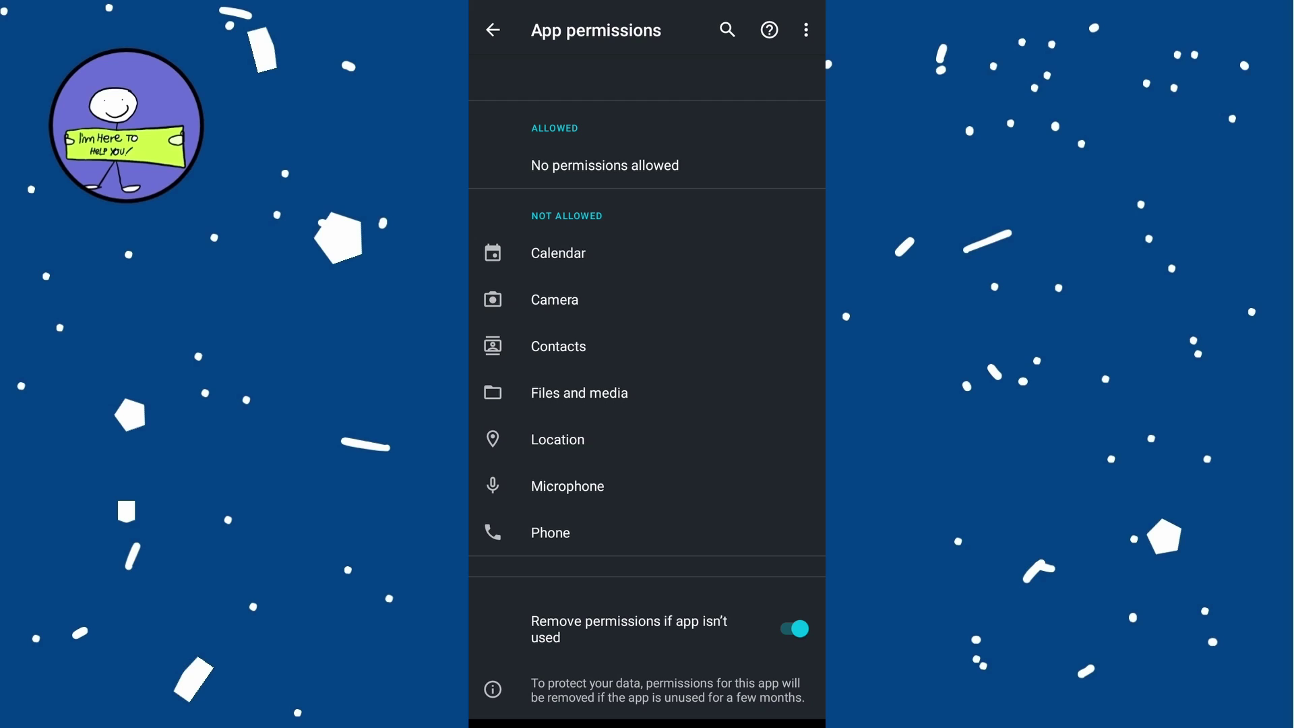
pyautogui.click(557, 440)
pyautogui.click(584, 263)
pyautogui.click(493, 29)
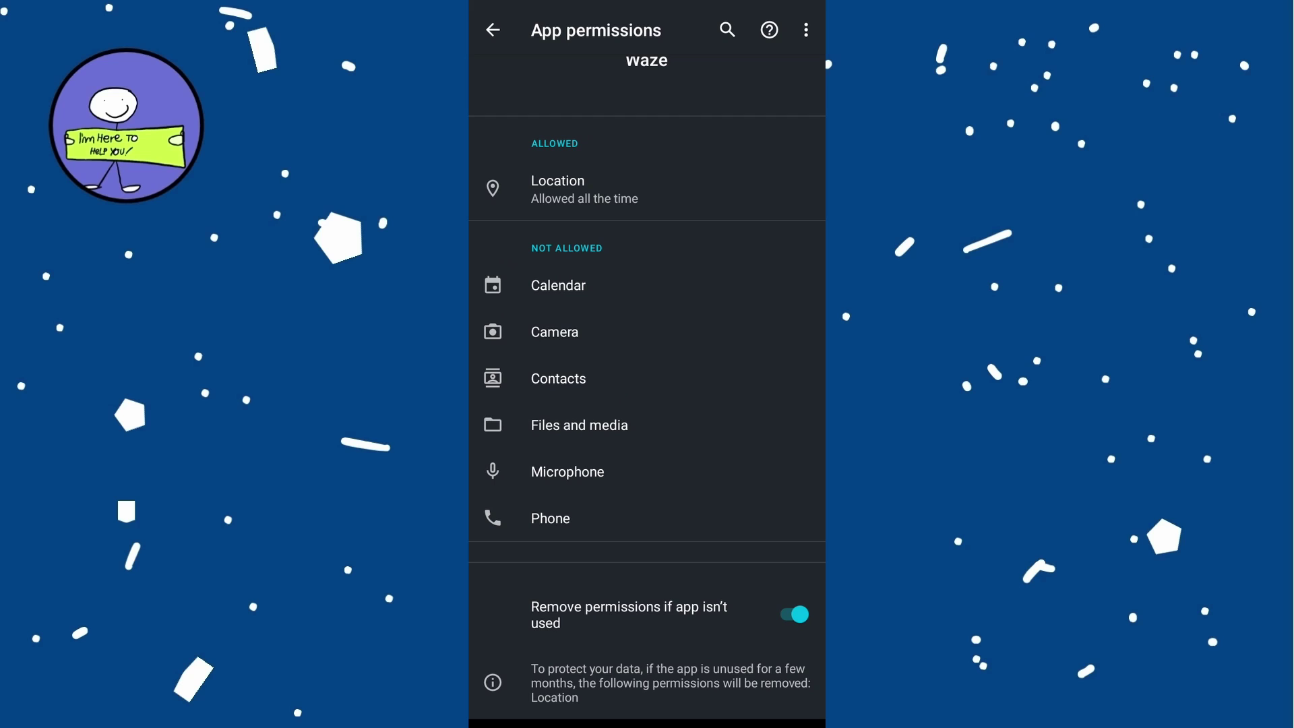
# Step: Return to Waze's app info and view its Storage & cache usage of 211 MB
pyautogui.click(493, 29)
pyautogui.click(618, 395)
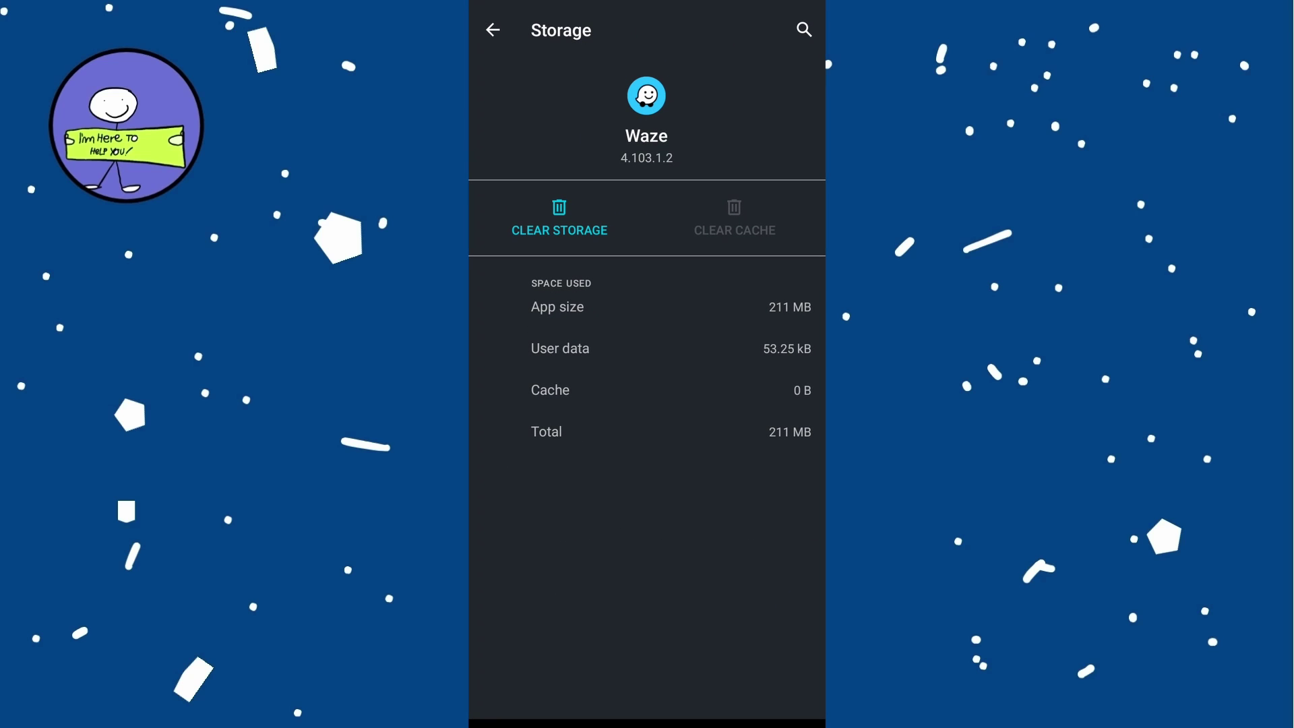
# Step: Back on Waze's app info, expand the Advanced section to reveal Open by default
pyautogui.click(492, 29)
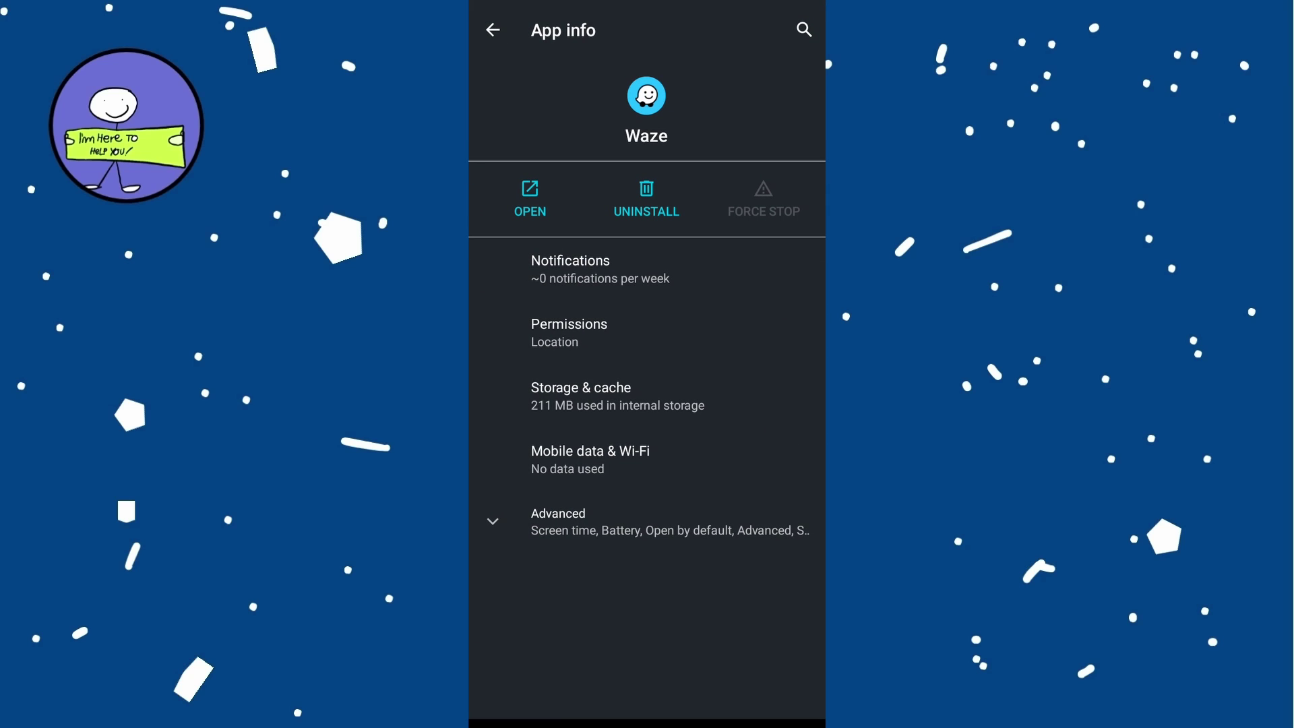
pyautogui.click(607, 521)
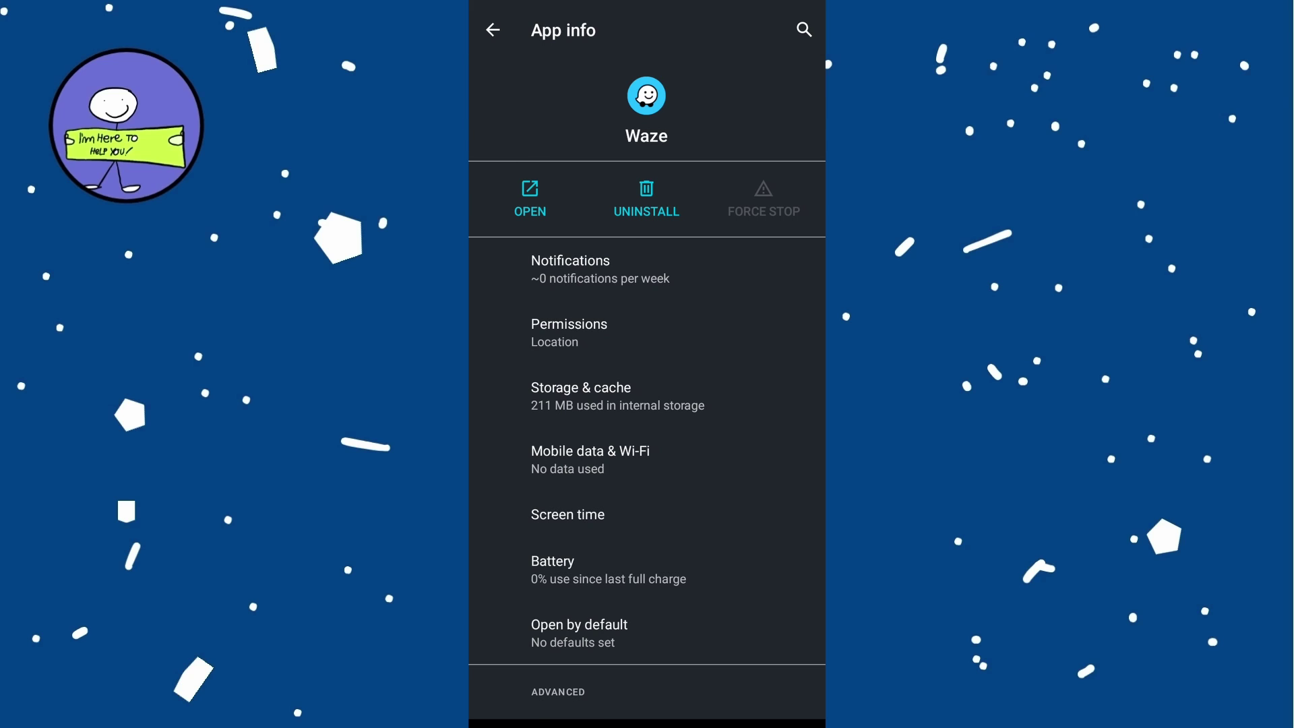
pyautogui.scroll(-3, 648, 391)
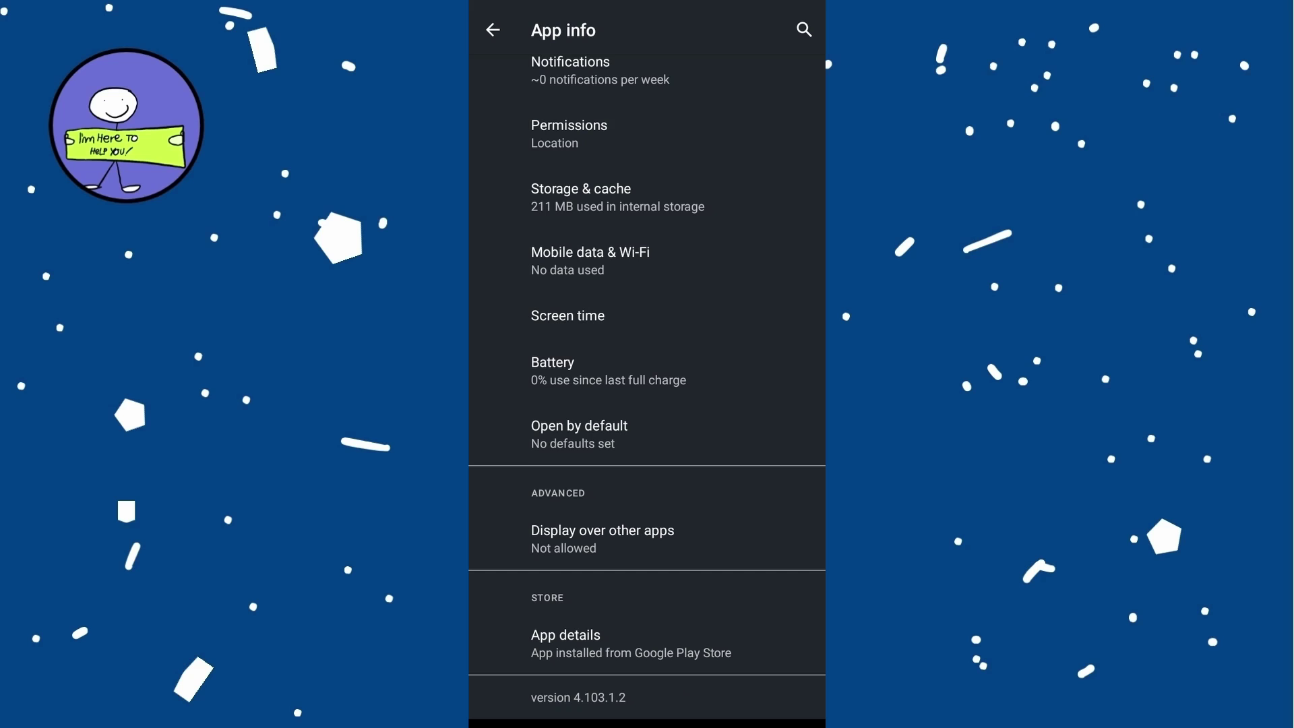
# Step: Review Waze's Open supported links options, leaving it on Ask every time
pyautogui.click(608, 434)
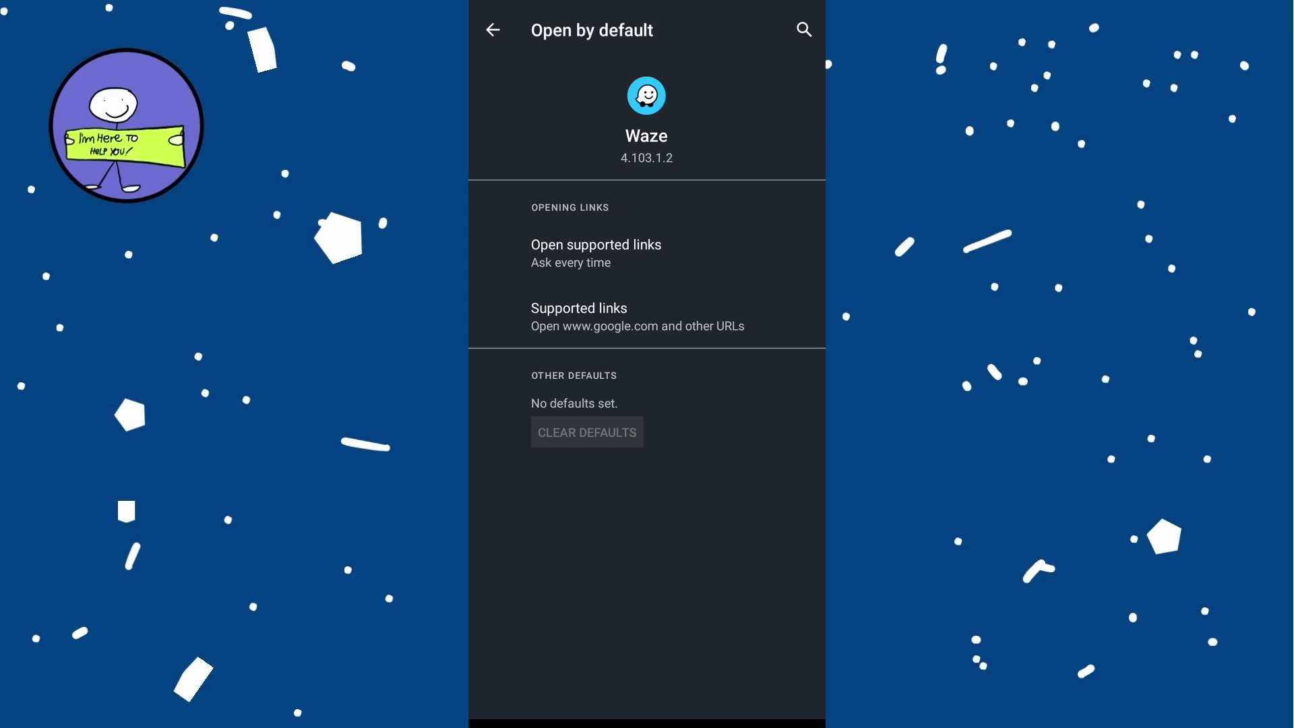
pyautogui.click(597, 254)
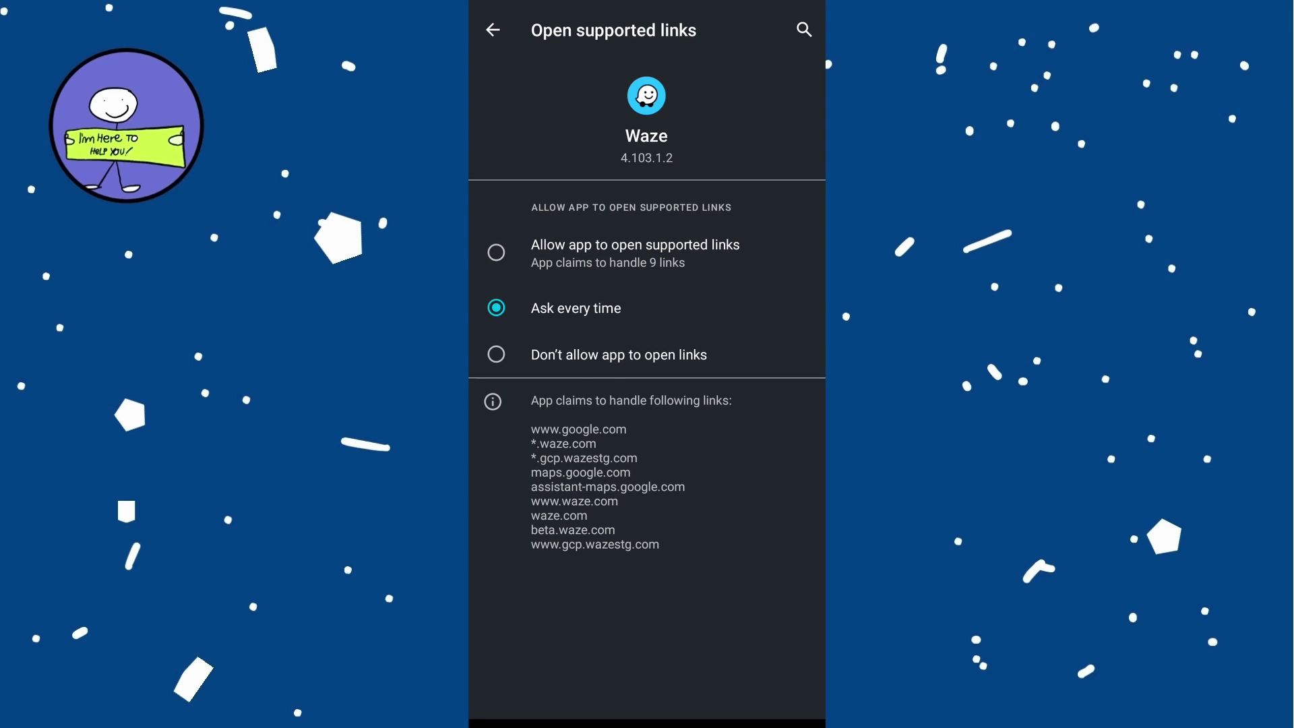
pyautogui.click(492, 30)
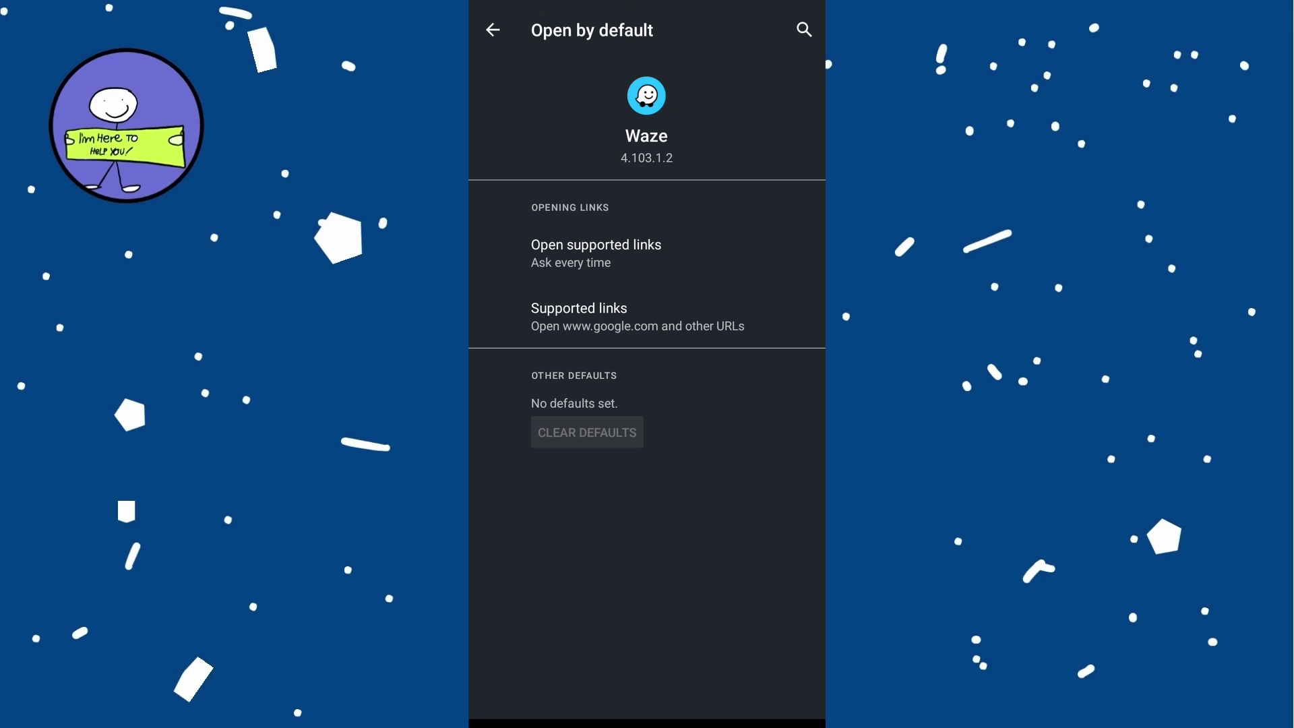